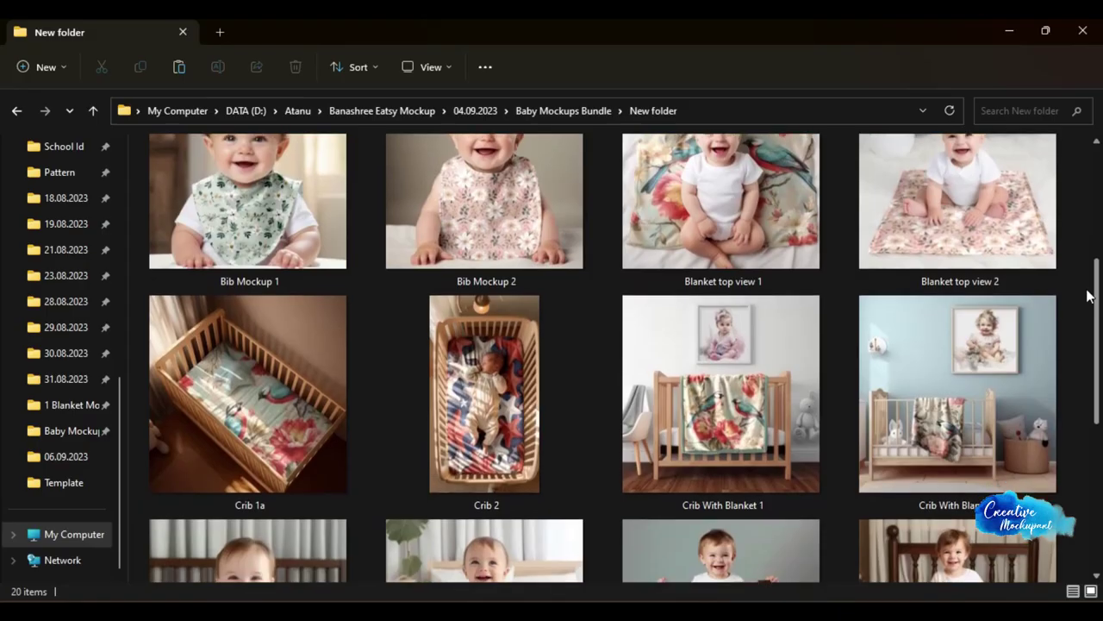
Scroll through the 20 baby mockup previews in Baby Mockups Bundle's New folder.
scroll(1085, 311, down, 2)
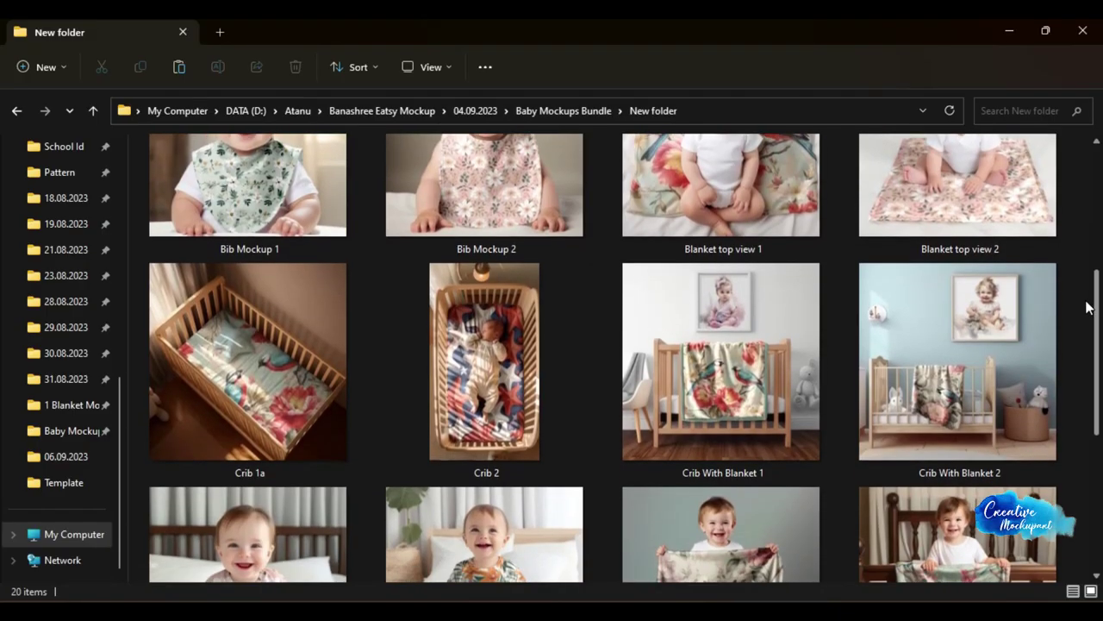
scroll(1086, 316, down, 2)
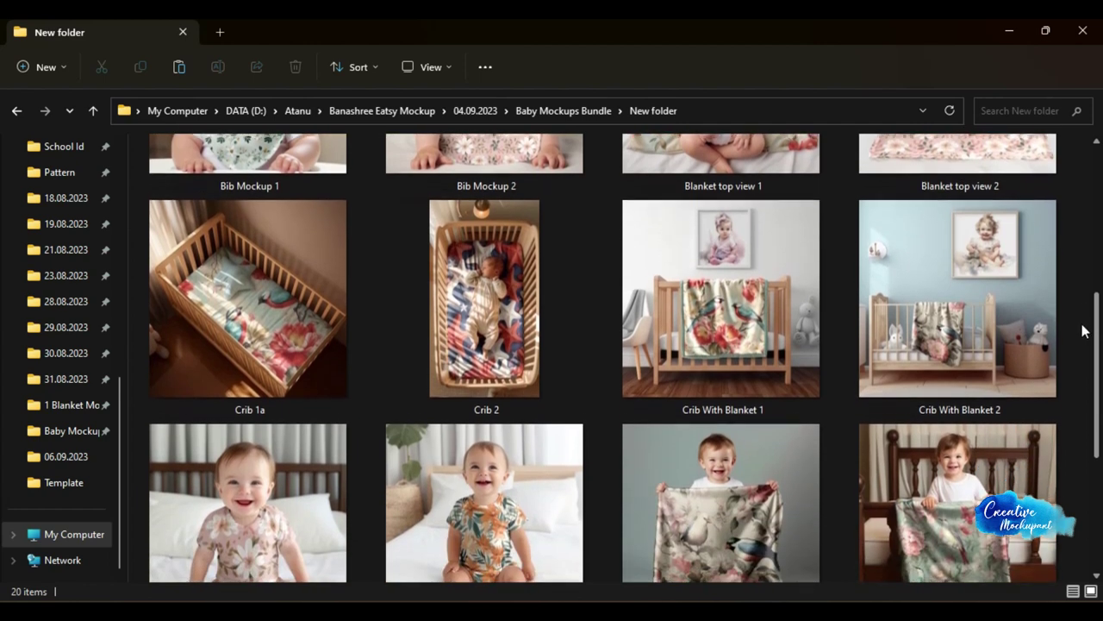
scroll(1077, 345, down, 2)
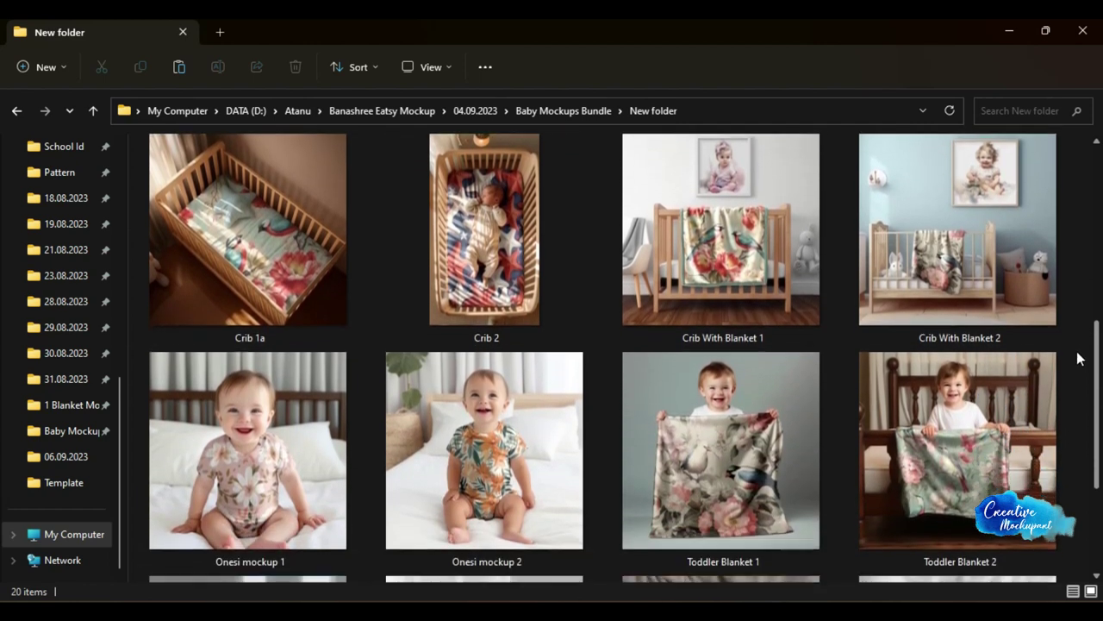
scroll(1078, 367, down, 2)
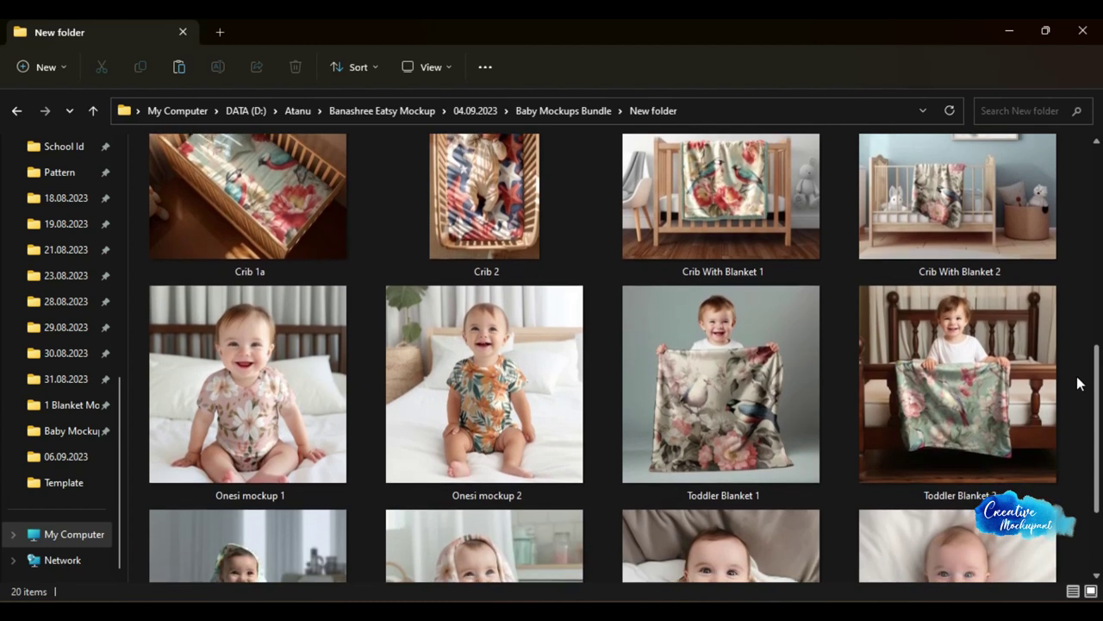
scroll(1078, 405, down, 2)
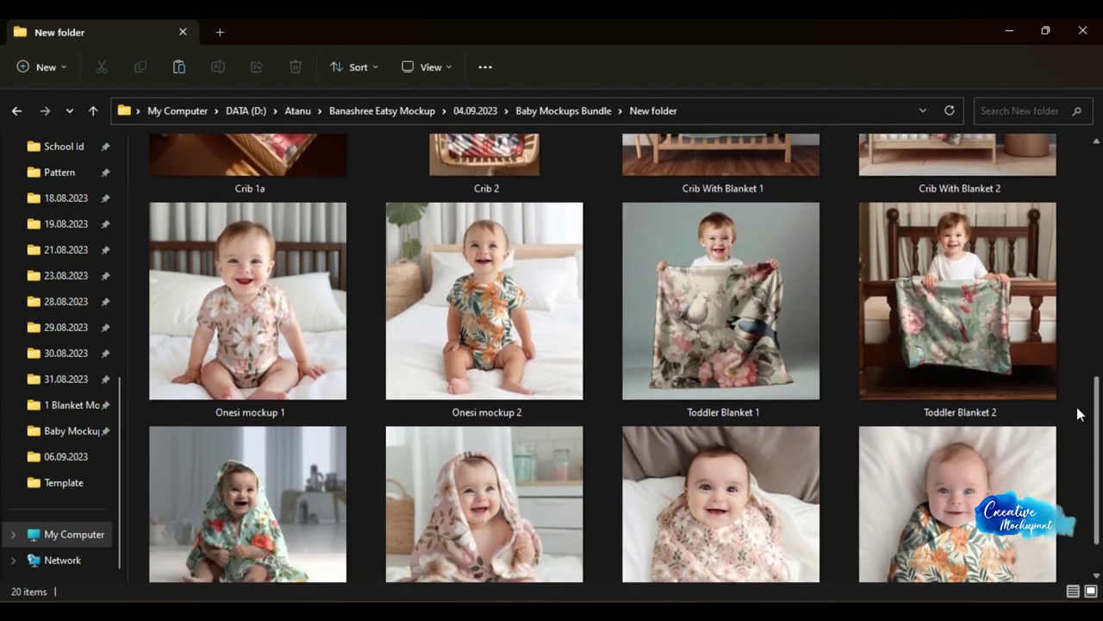
scroll(1078, 426, down, 1)
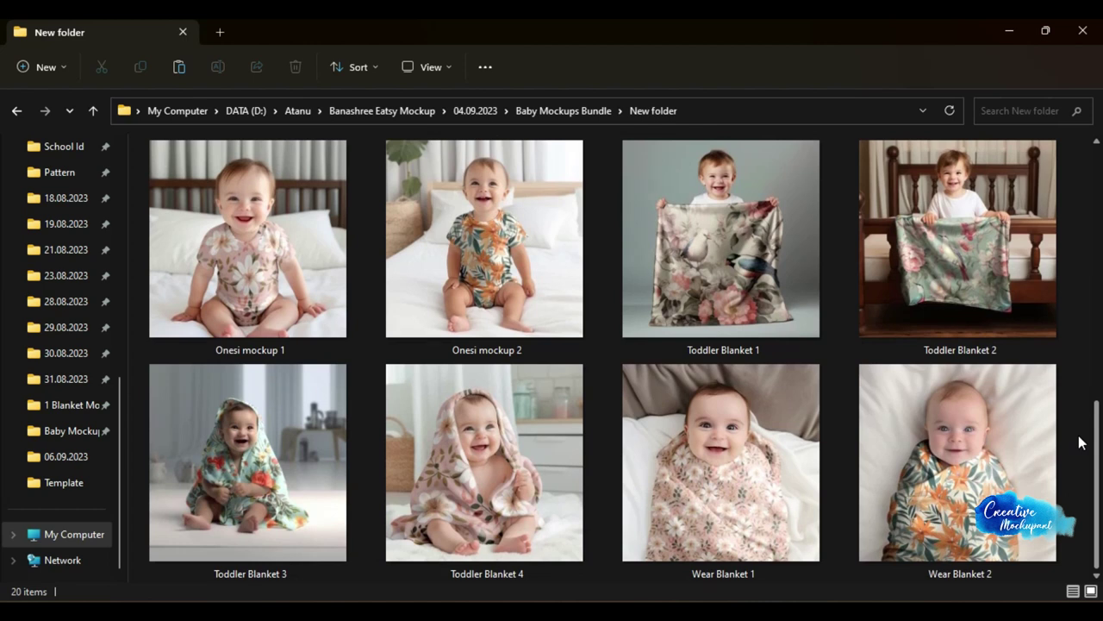
scroll(1084, 438, up, 1)
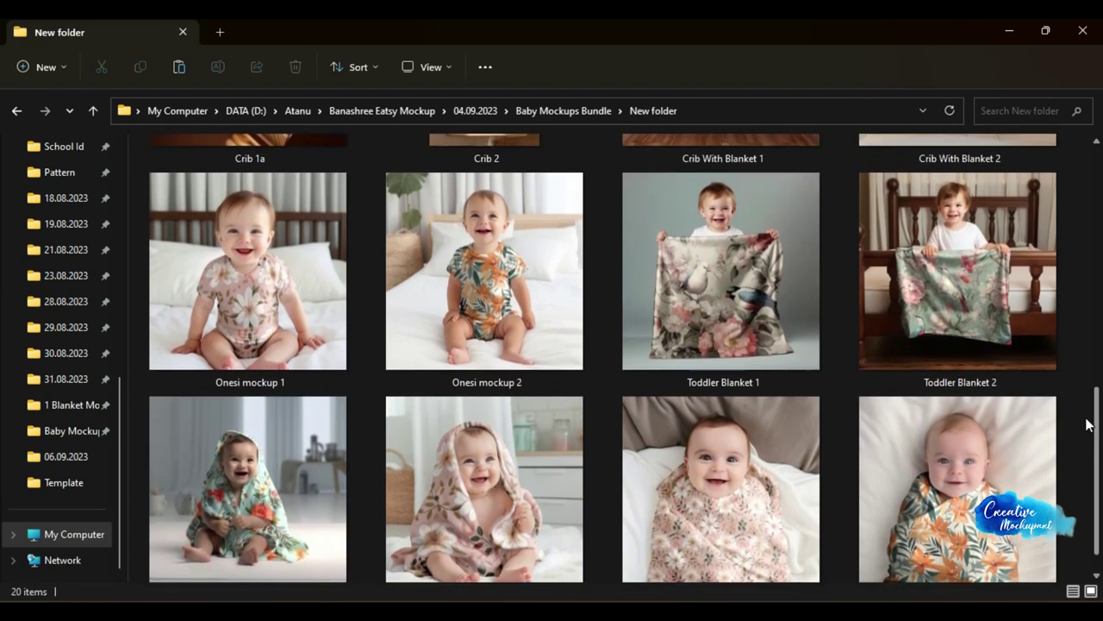
scroll(1090, 416, up, 1)
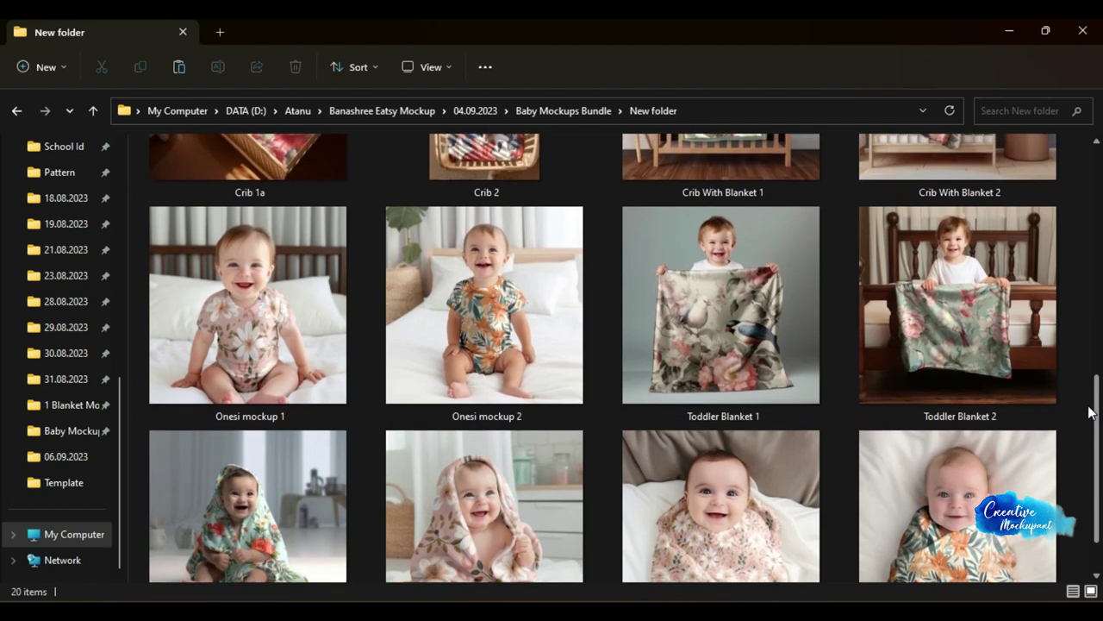
drag(1091, 408, 1102, 363)
Go into subfolder 1, which holds JPEG 15, PNG 15 and PSD 15.
drag(0, 366, 0, 327)
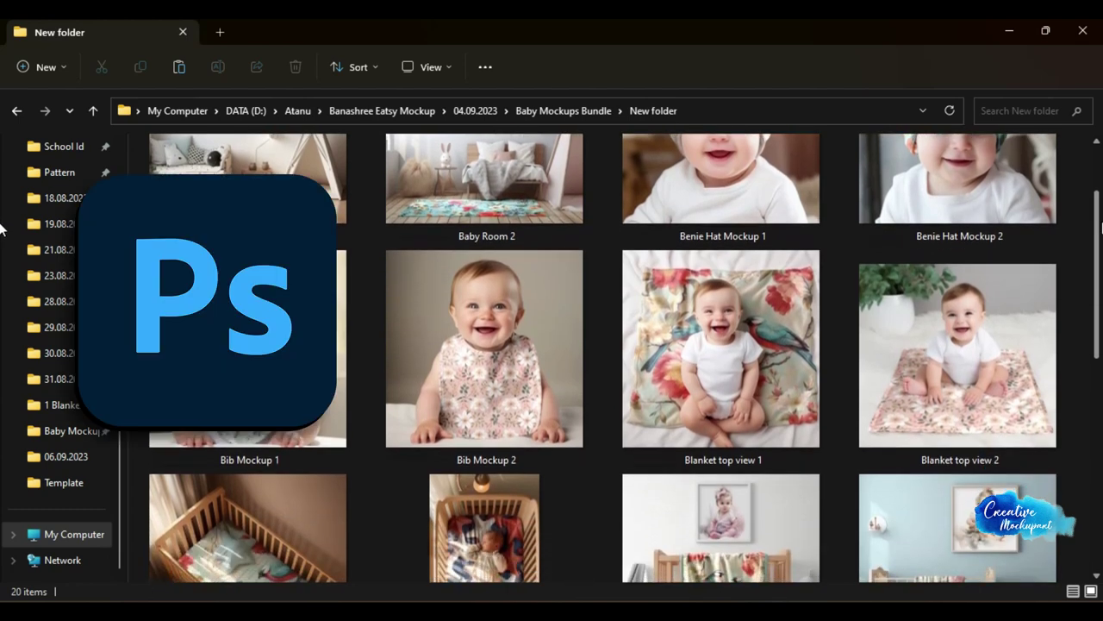
drag(1101, 226, 1099, 175)
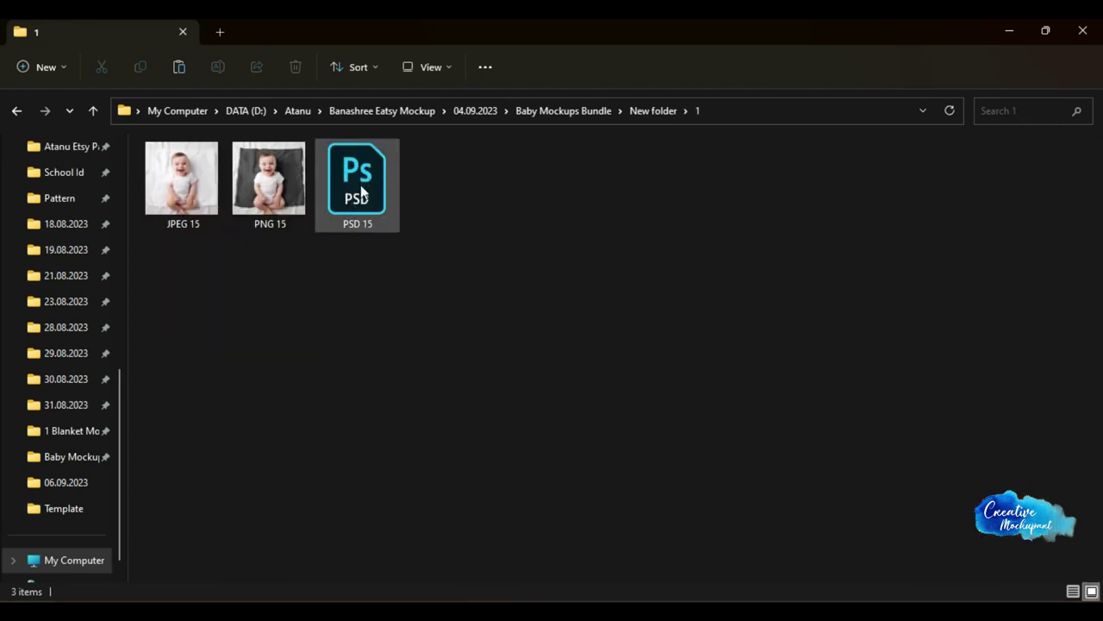
Open PSD 15.psd in Photoshop to load the baby-on-blanket mockup.
mouse_move(359, 183)
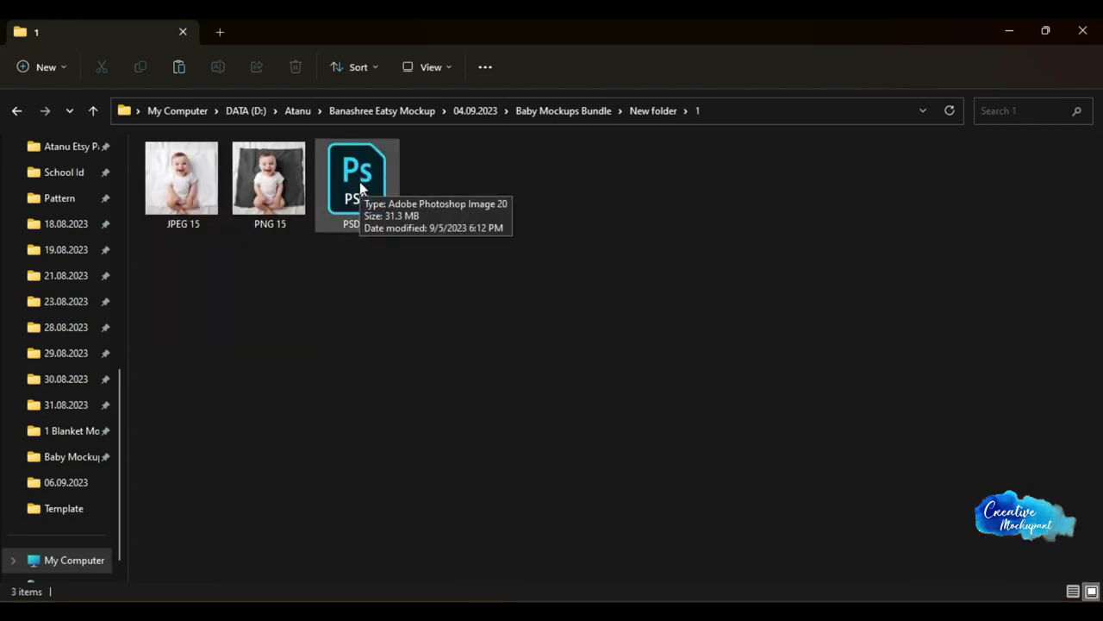
click(360, 181)
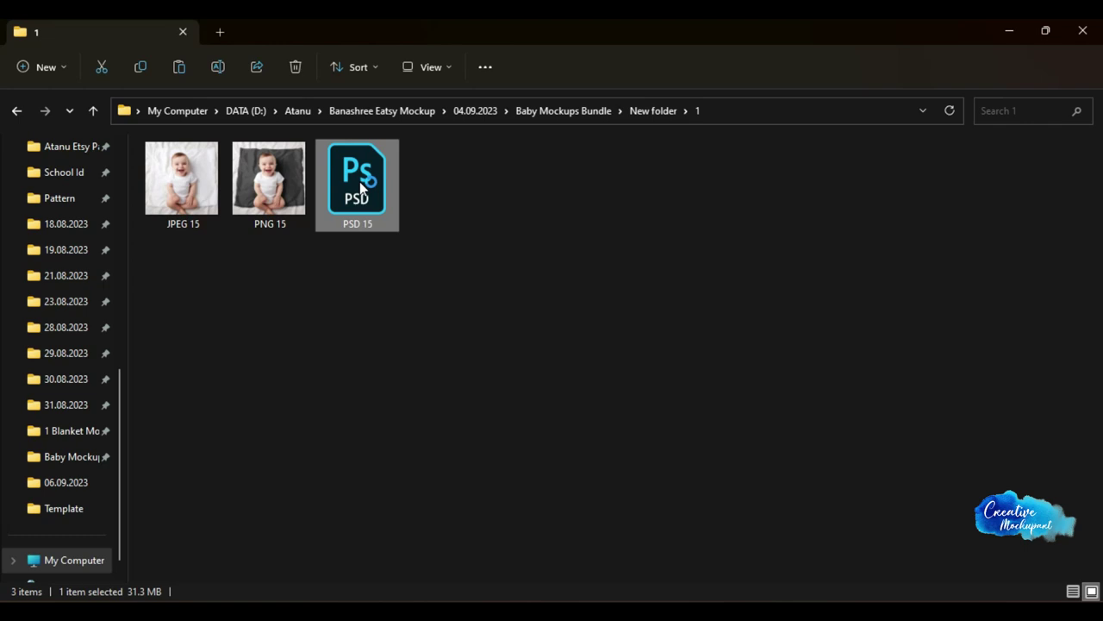
double_click(360, 181)
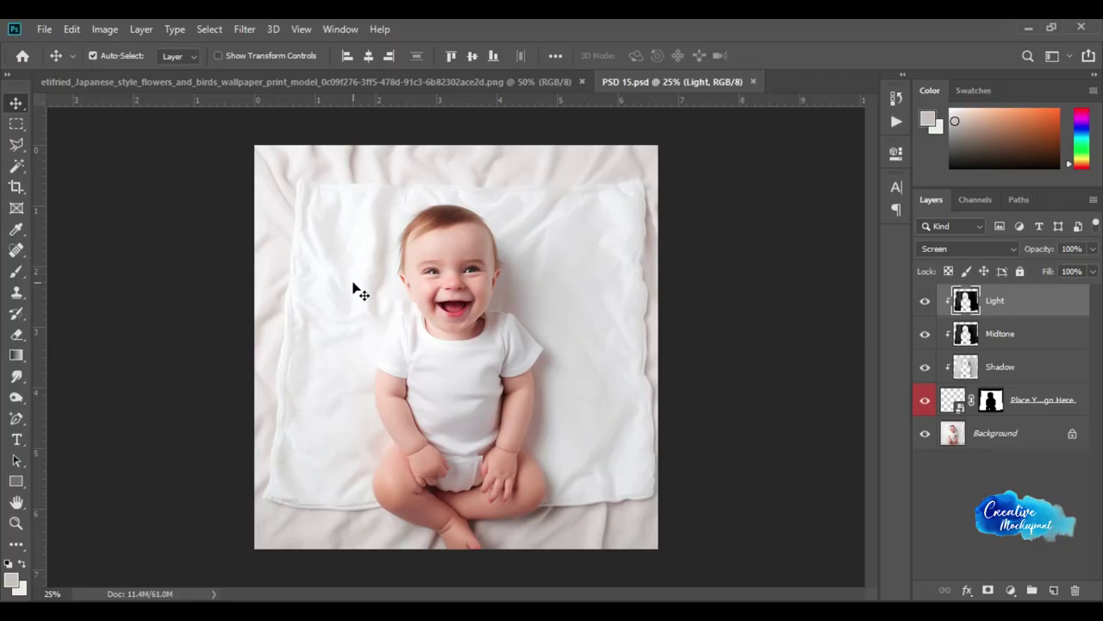
Open the Place Your Design Here smart object's contents as Rectangle 11.psb.
click(1045, 399)
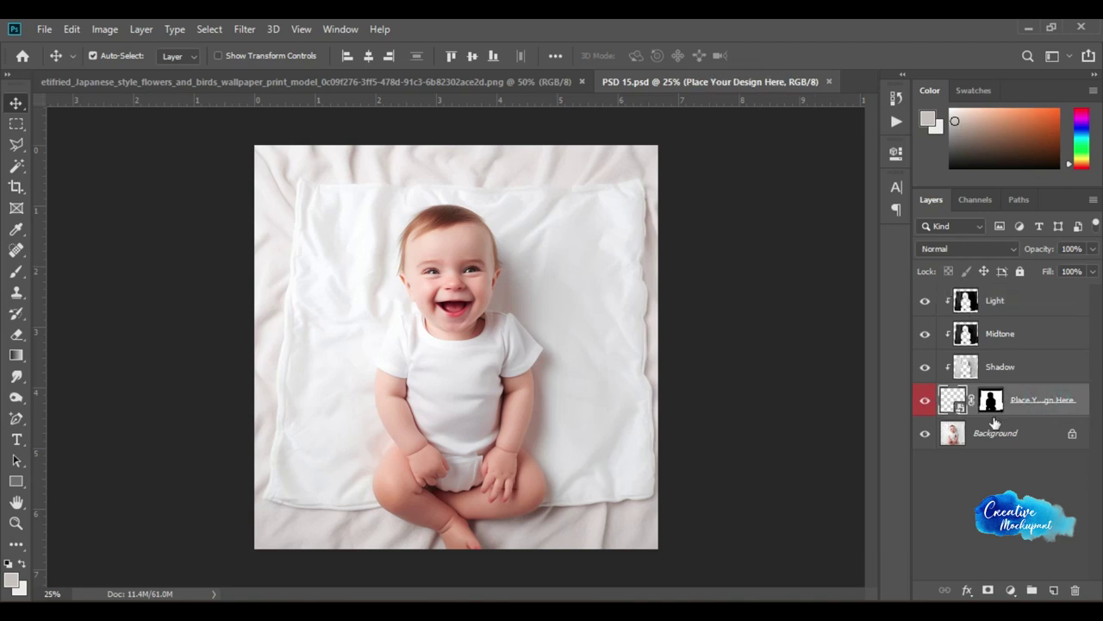
double_click(958, 407)
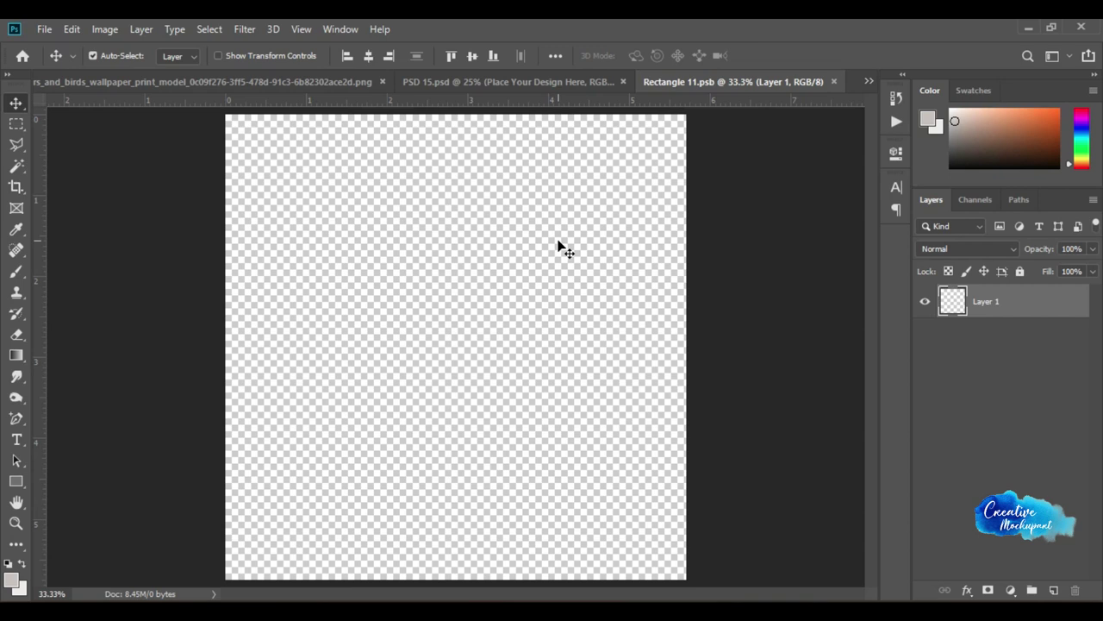
Drop pattern file 1 onto Rectangle 11 and stretch it from canvas top to bottom.
key(alt+Tab)
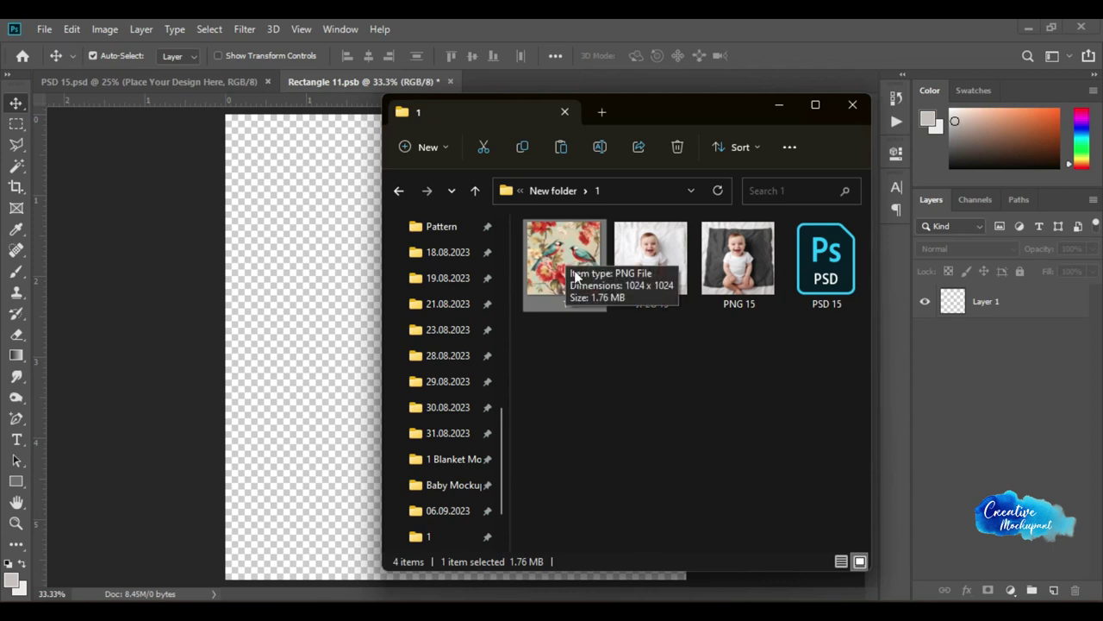
drag(569, 258, 313, 341)
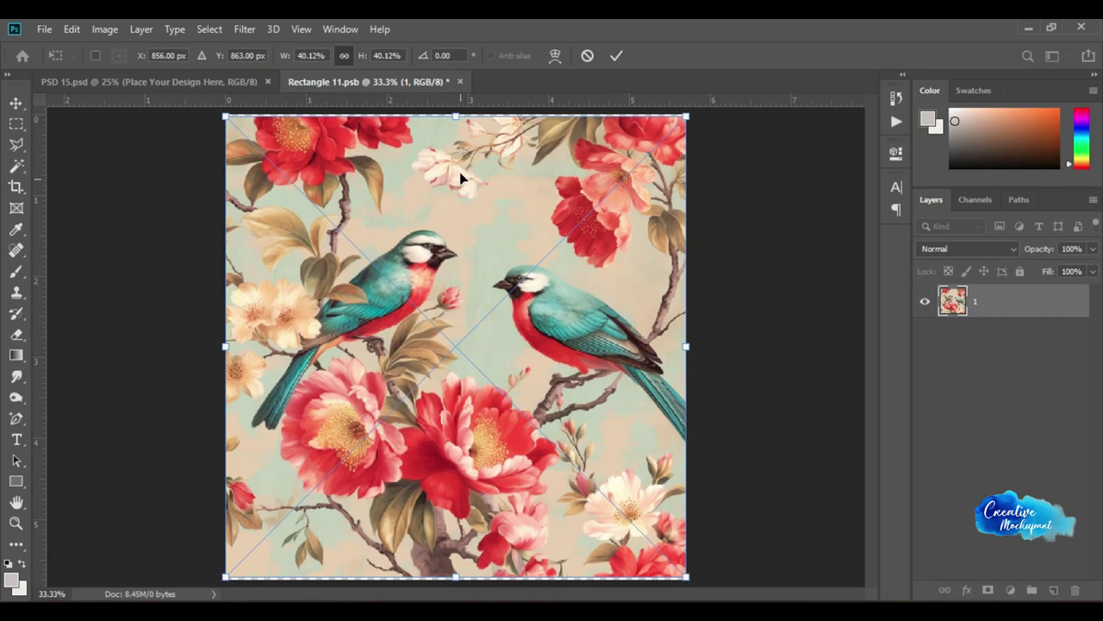
drag(455, 118, 455, 113)
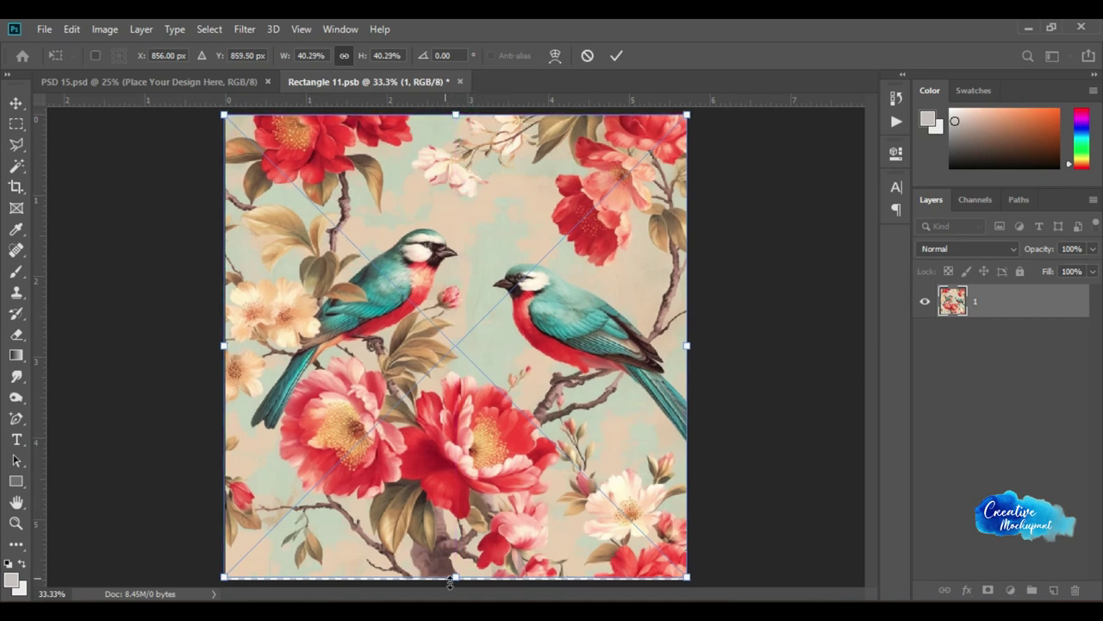
drag(457, 579, 457, 582)
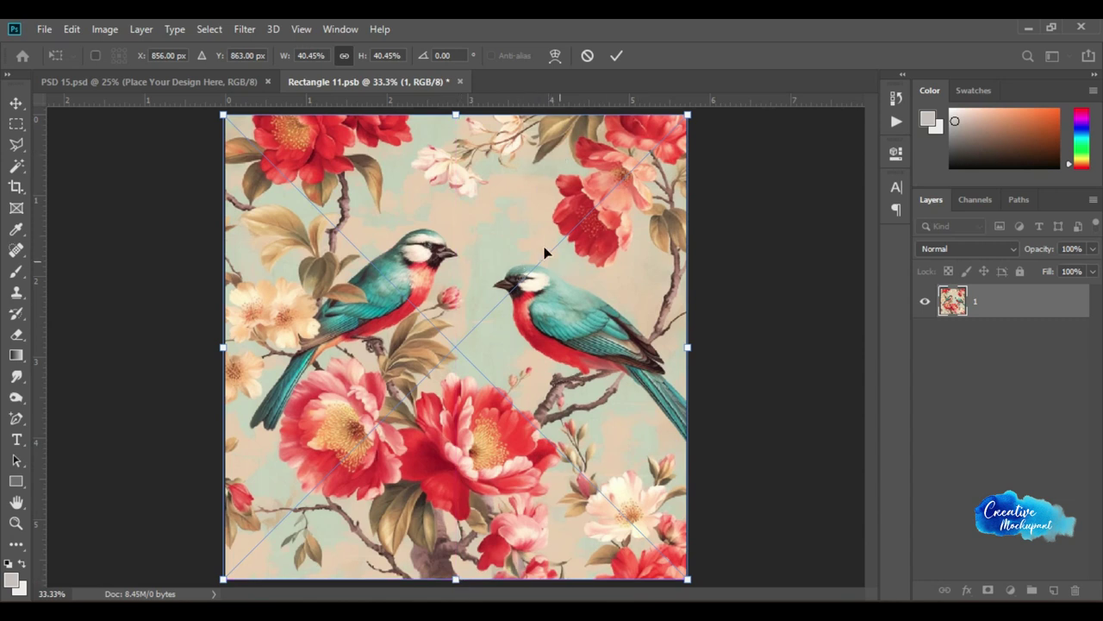
Commit the pattern's 40.45% size and save the smart object contents.
click(614, 56)
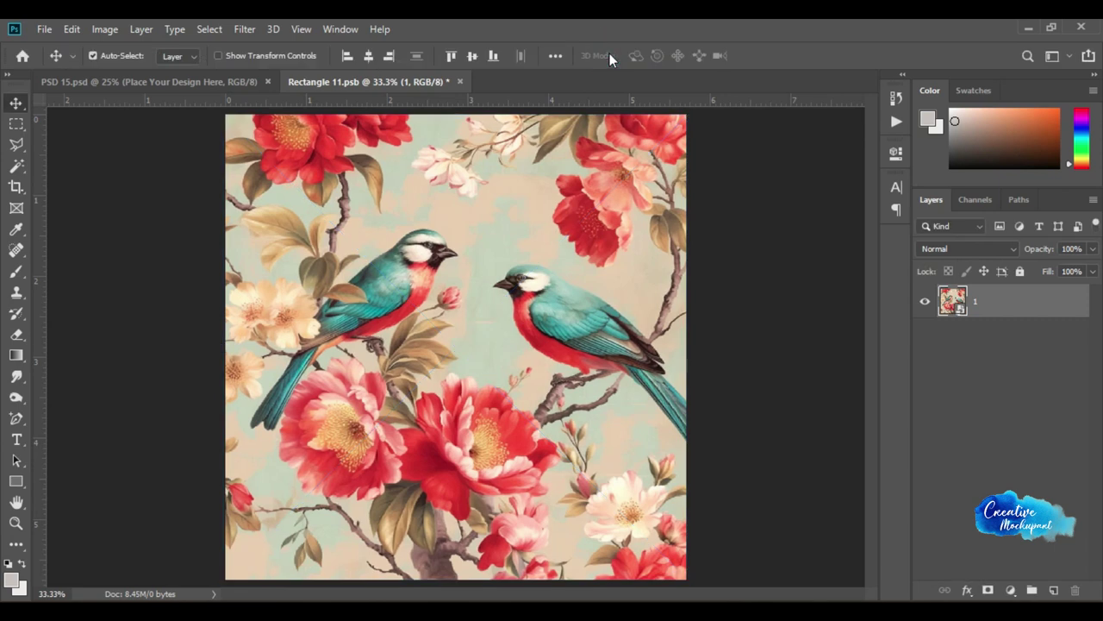
click(45, 29)
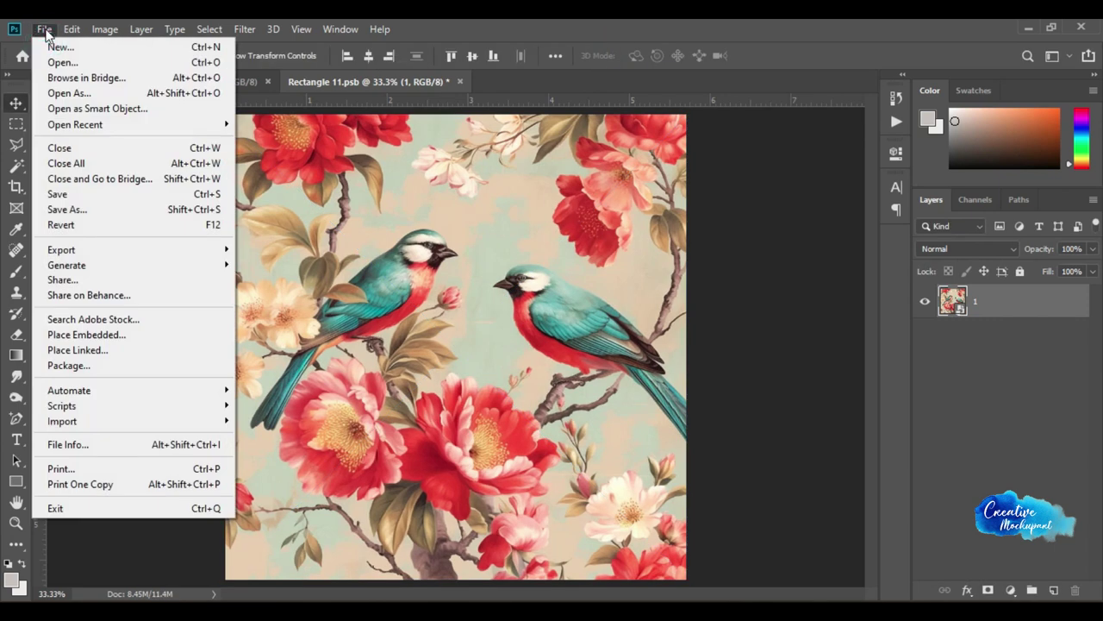
click(82, 195)
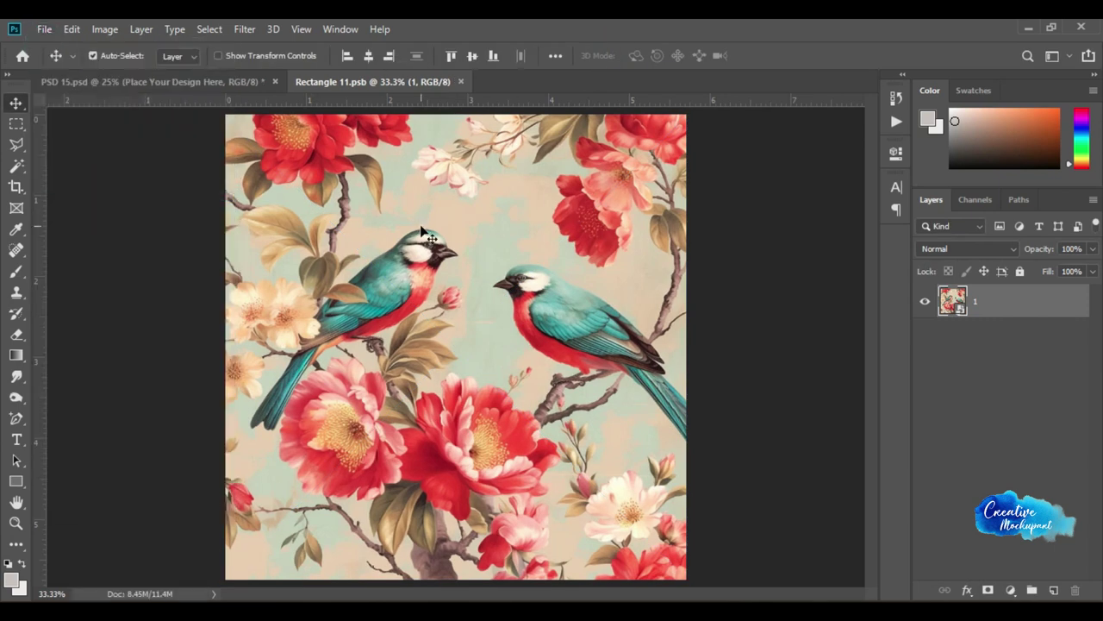
Compare the PSD 15 mockup with and without the floral bird design on the blanket.
click(223, 78)
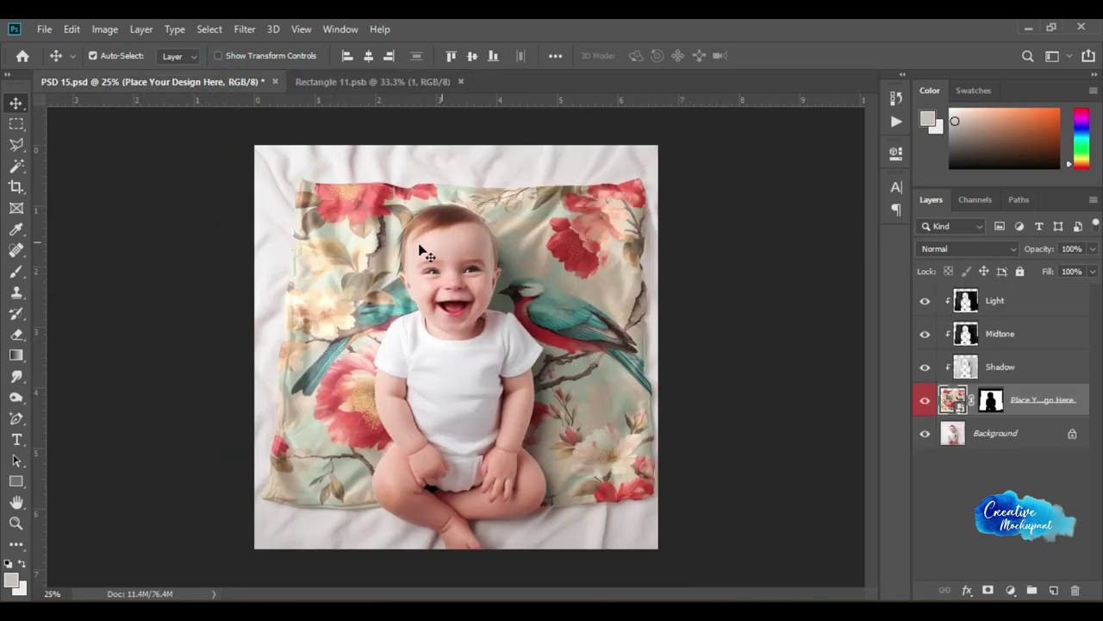
click(924, 399)
click(922, 402)
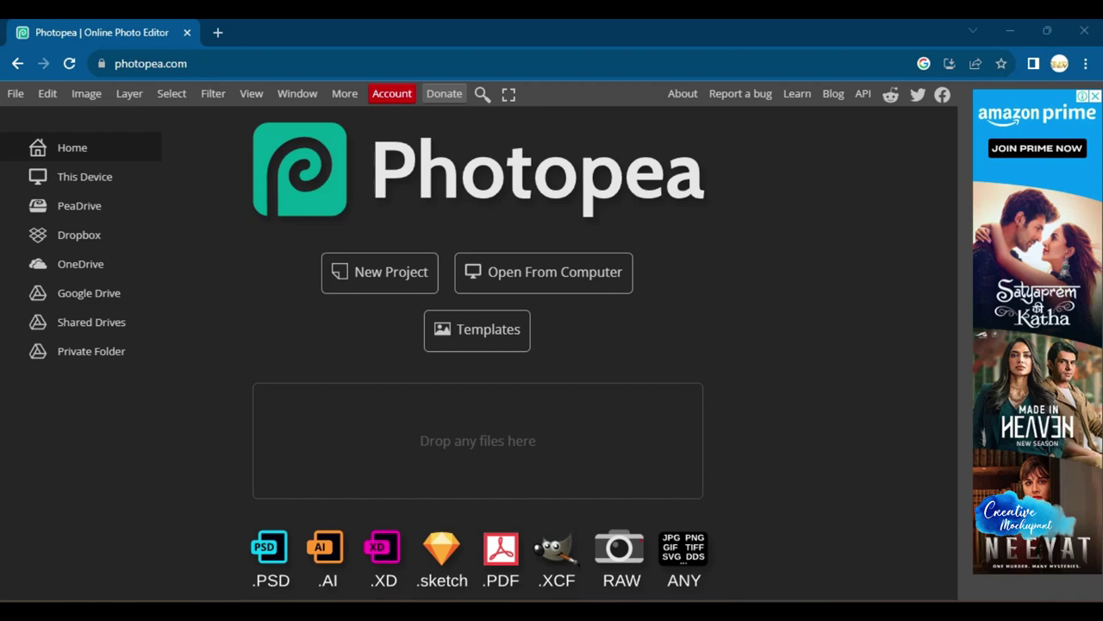
Drag PSD 7 from File Explorer into Photopea to open the baby-in-bib mockup.
key(alt+Tab)
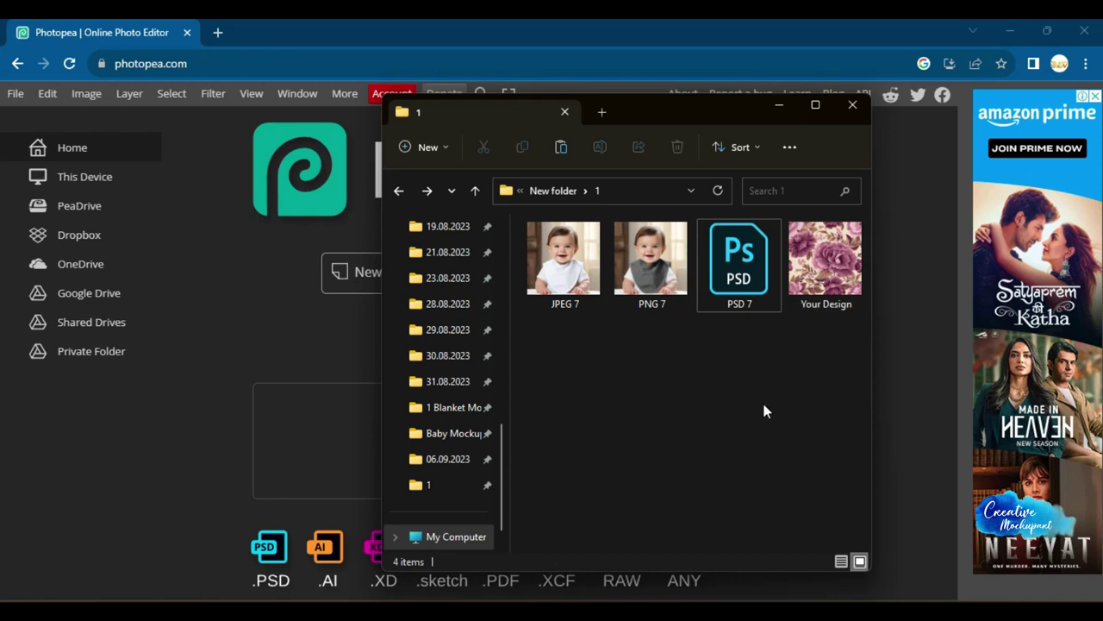
click(739, 258)
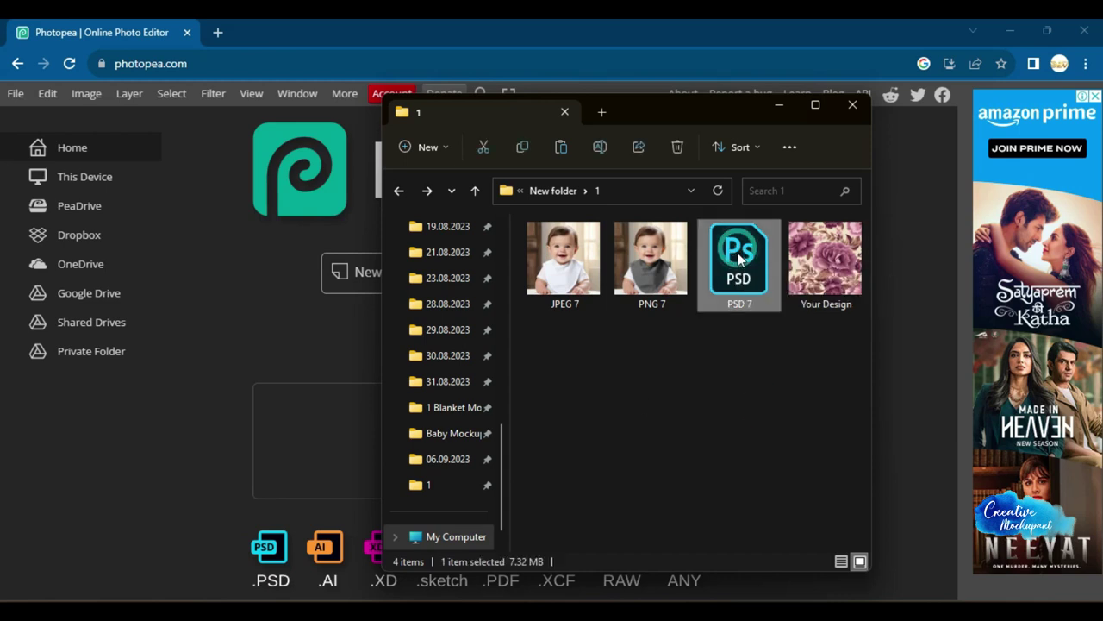
drag(487, 392, 669, 378)
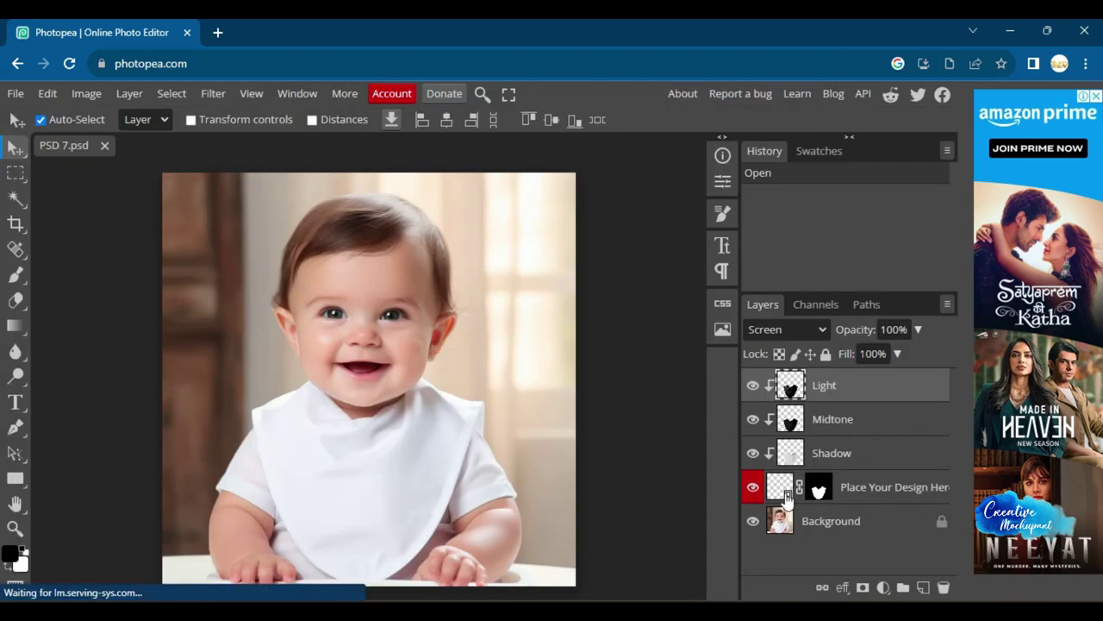
Place the pink floral Your Design pattern in Place Your Design Here, scale it to fill, and save.
double_click(780, 487)
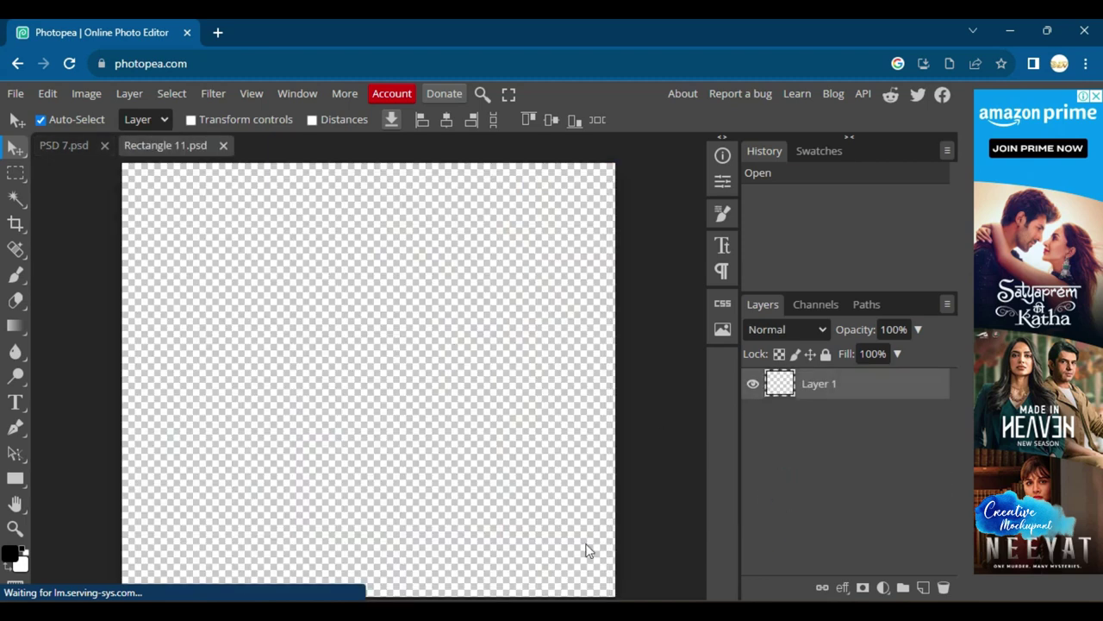
key(ctrl+o)
click(808, 297)
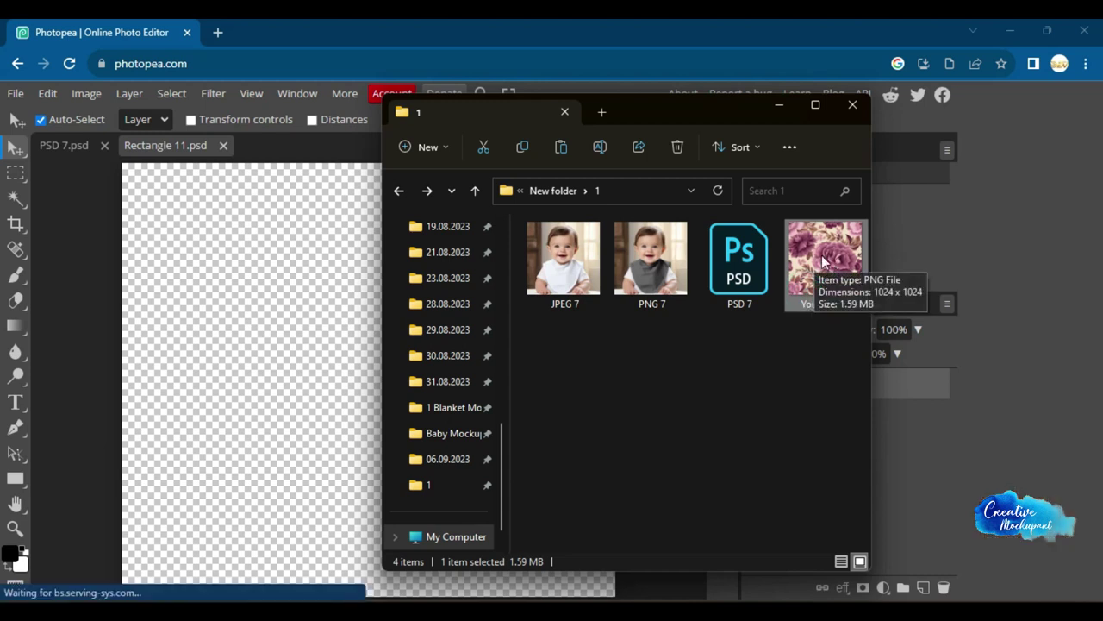
drag(811, 263, 321, 396)
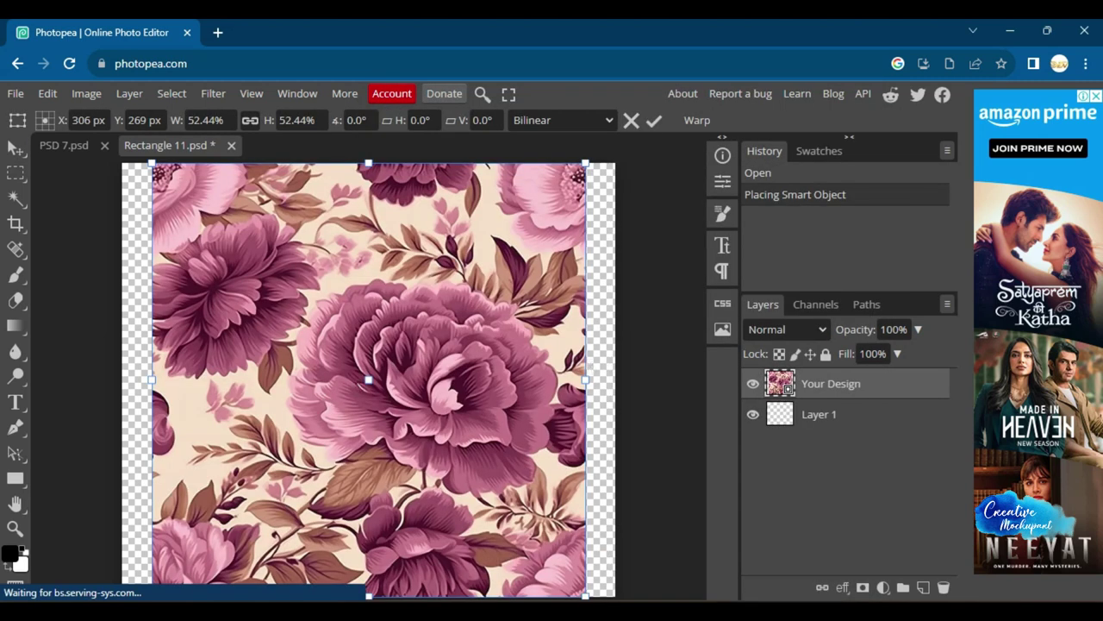
drag(586, 383, 614, 384)
drag(152, 380, 122, 379)
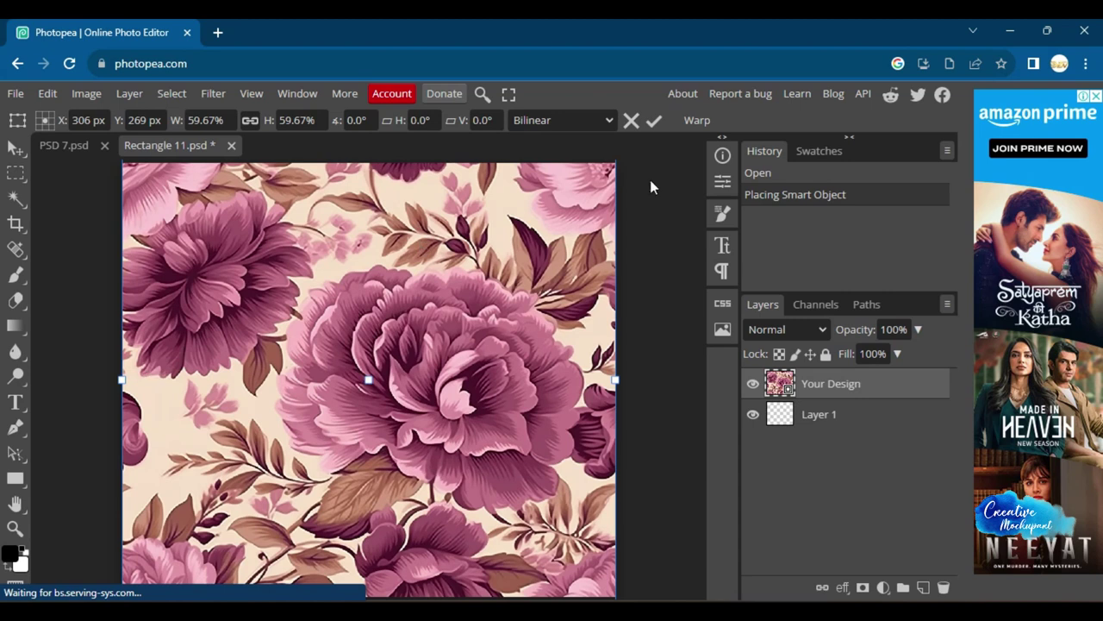
click(654, 120)
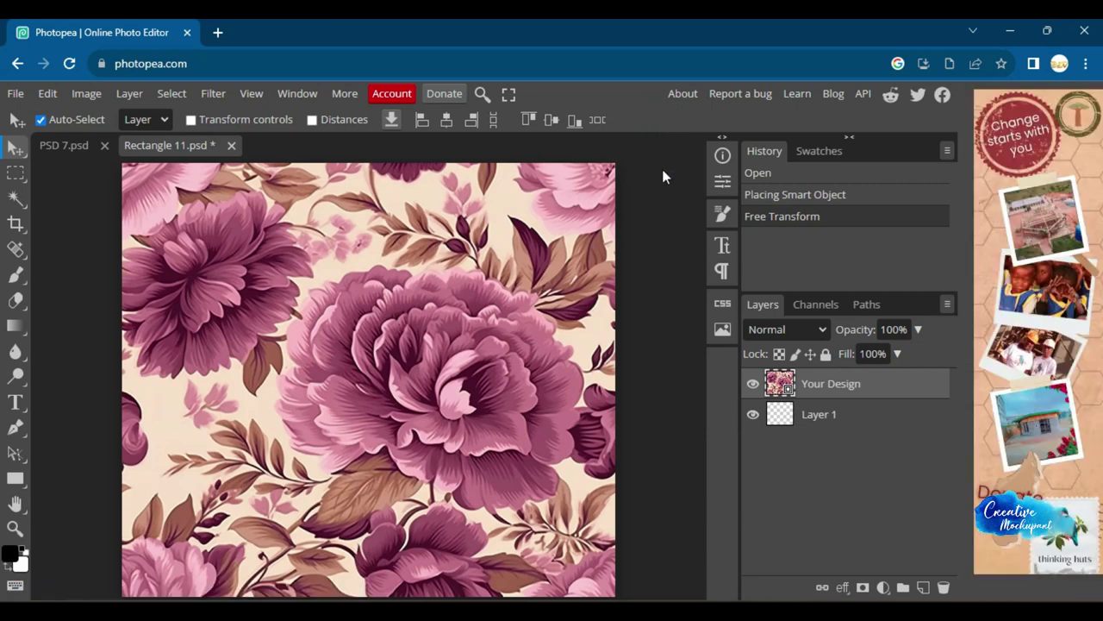
key(ctrl+s)
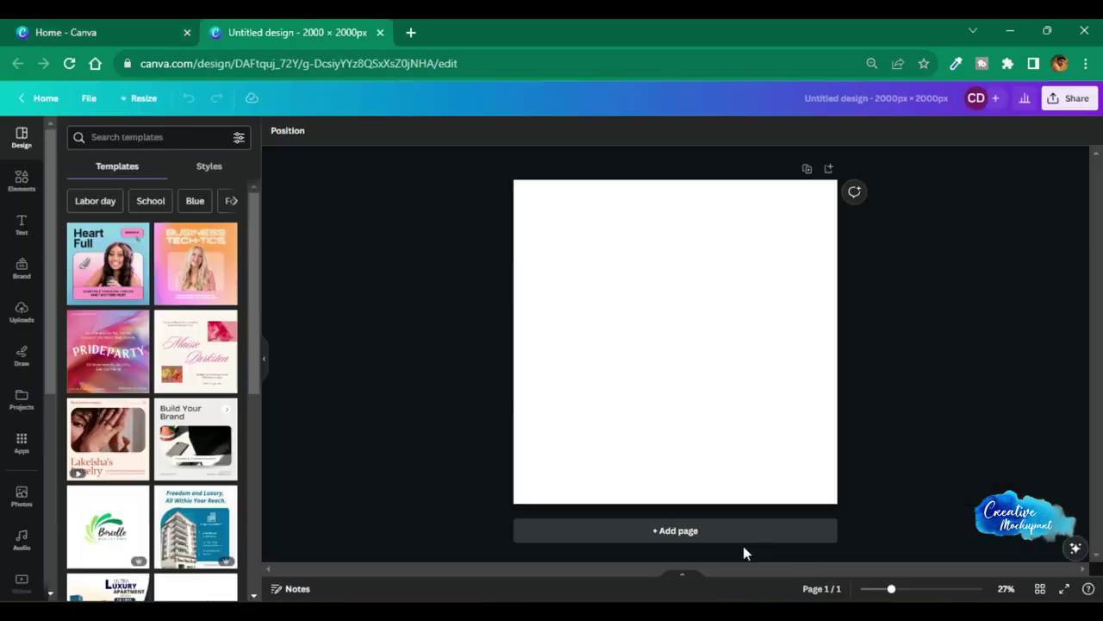
Upload PNG 4 and the green floral Your Design image from File Explorer into Canva.
click(535, 534)
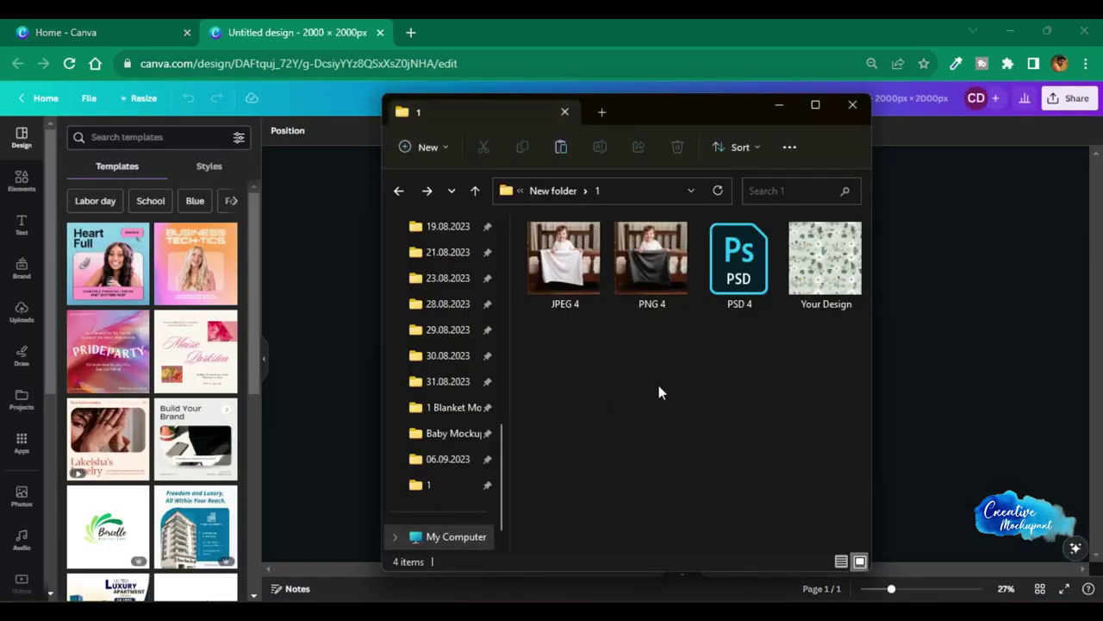
click(652, 258)
ctrl+click(825, 258)
drag(825, 259, 138, 309)
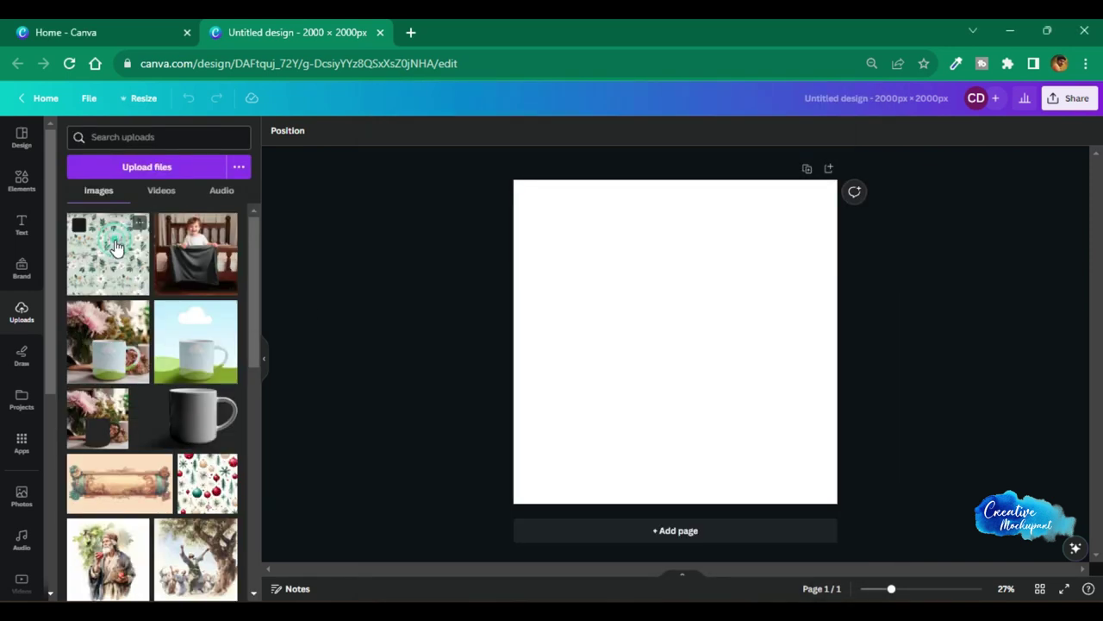
Add the green floral Your Design pattern and enlarge it to cover the 2000 × 2000 page.
click(116, 247)
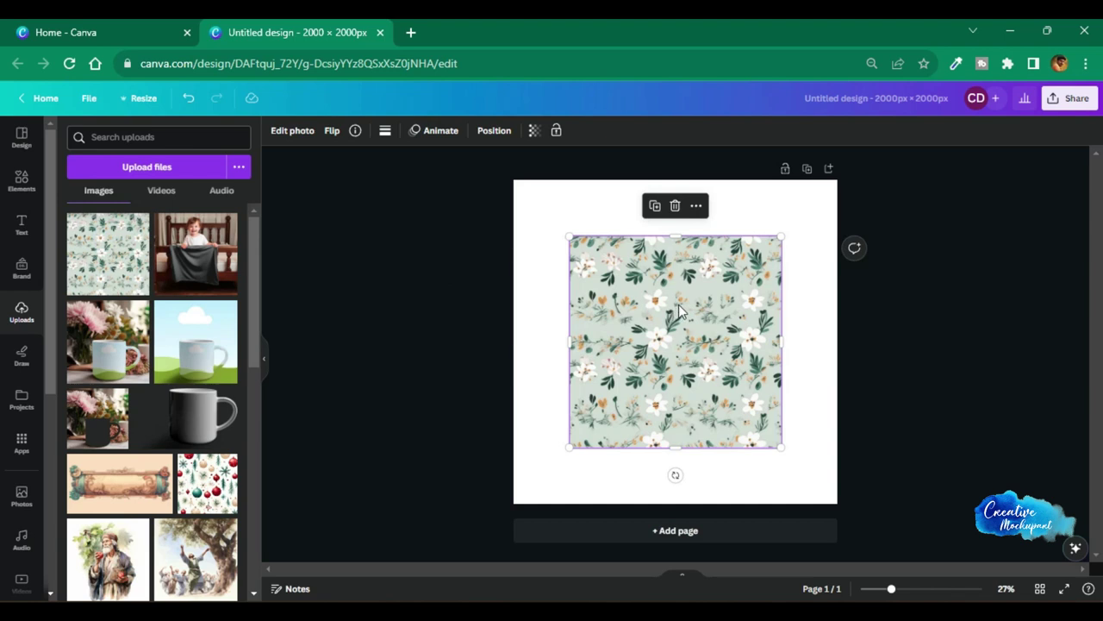
drag(566, 235, 514, 179)
drag(779, 447, 831, 506)
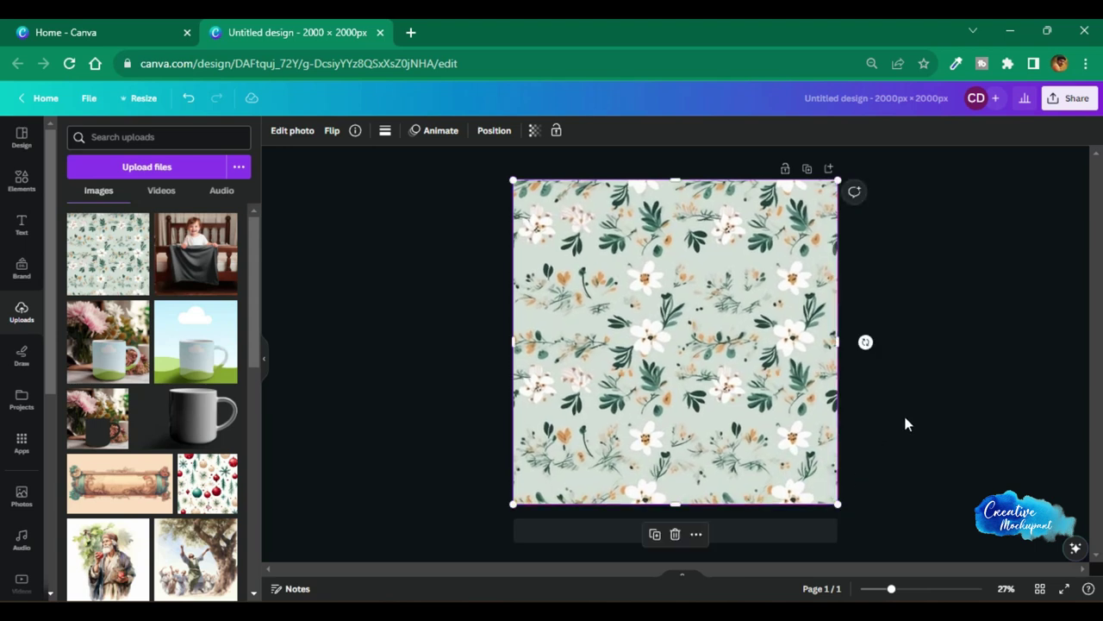
click(905, 420)
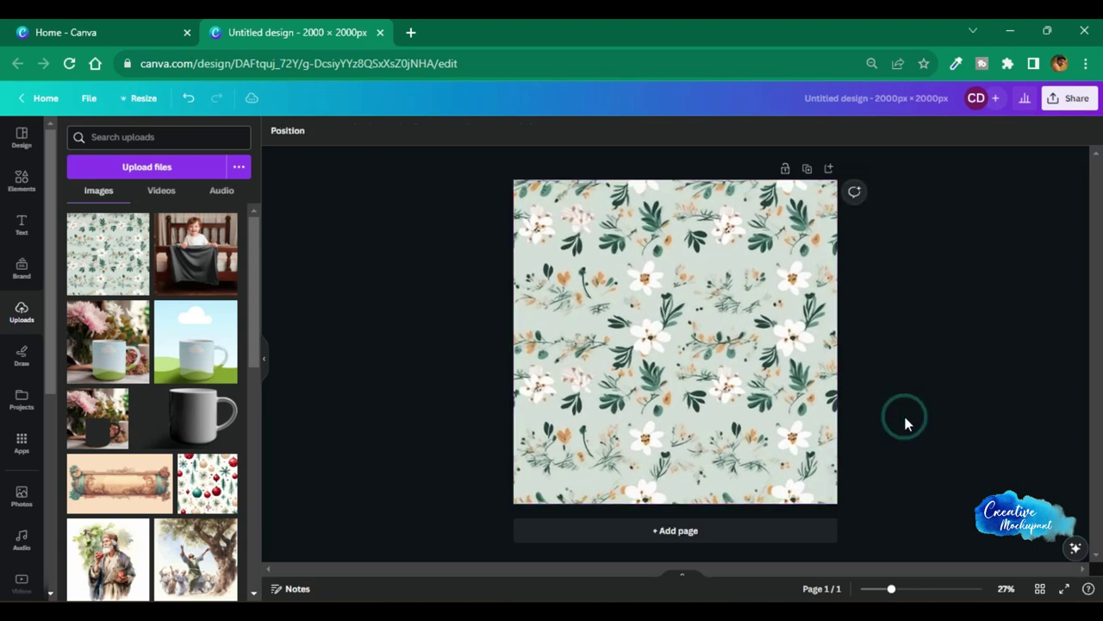
Add the PNG 4 baby-with-blanket photo and stretch it to fill the 2000 × 2000 px page.
click(198, 266)
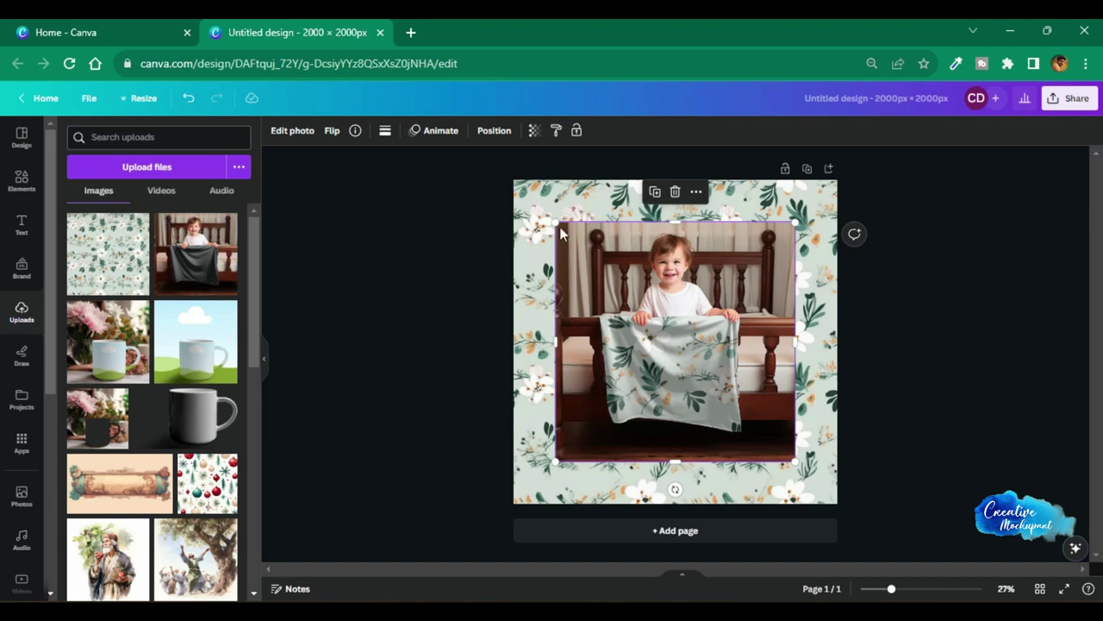
drag(557, 224, 514, 180)
drag(787, 460, 828, 503)
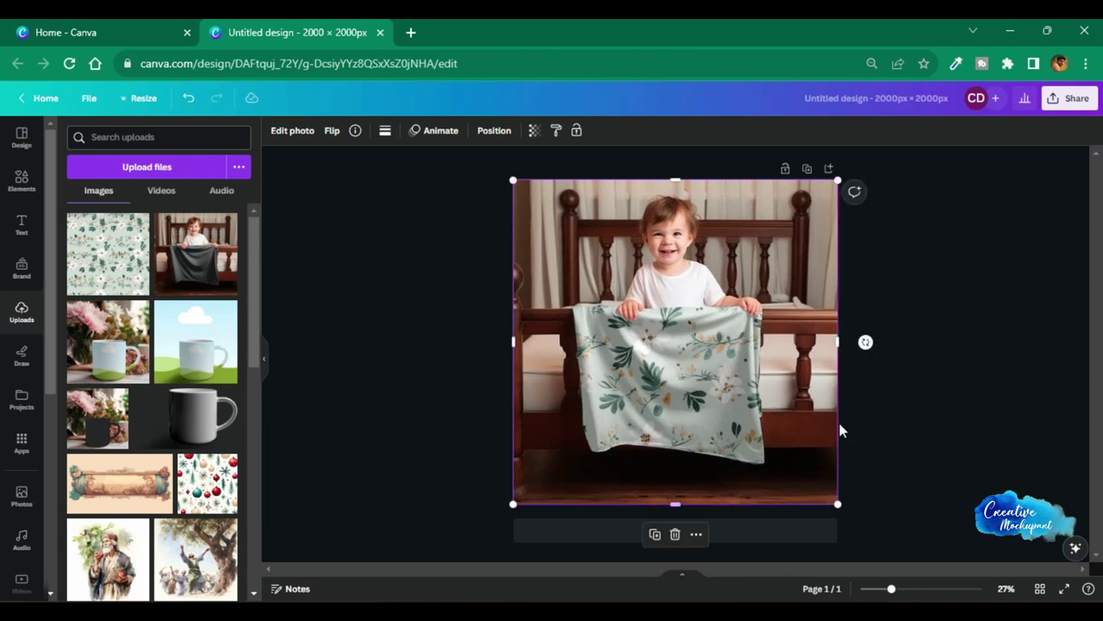
click(496, 133)
Fit the floral pattern over the blanket, behind the baby photo, at about 1,383 px square.
click(214, 136)
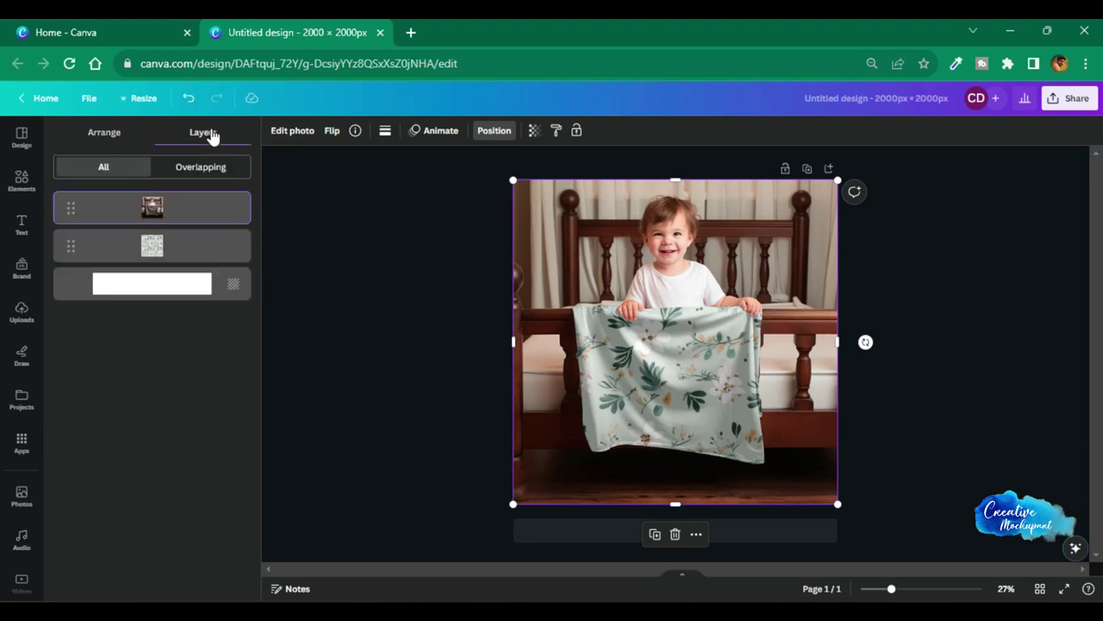
click(203, 244)
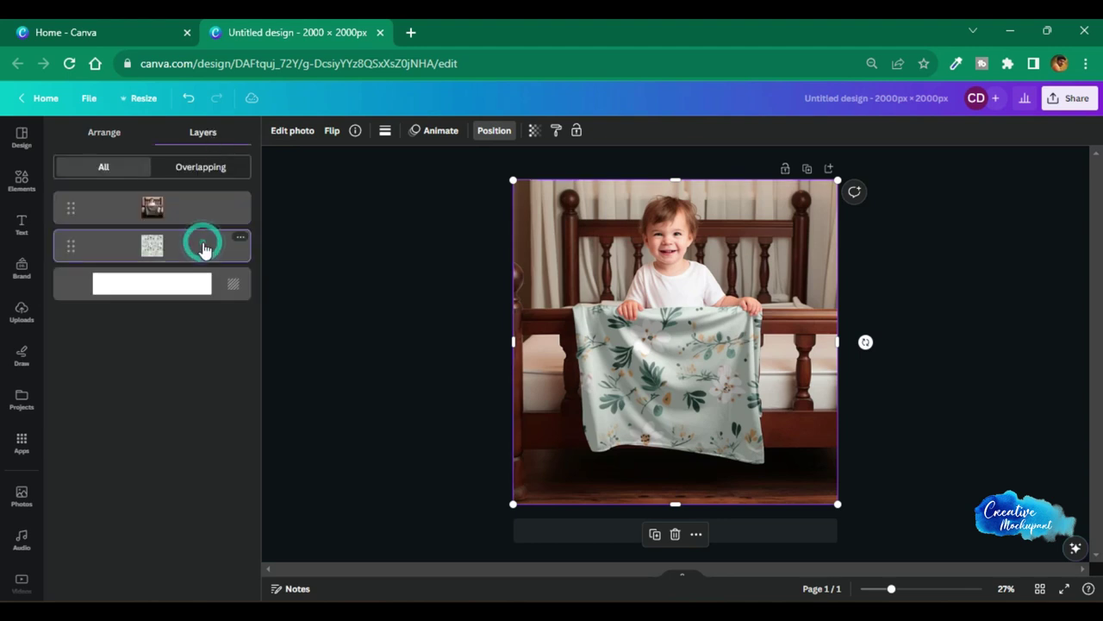
drag(203, 248, 204, 198)
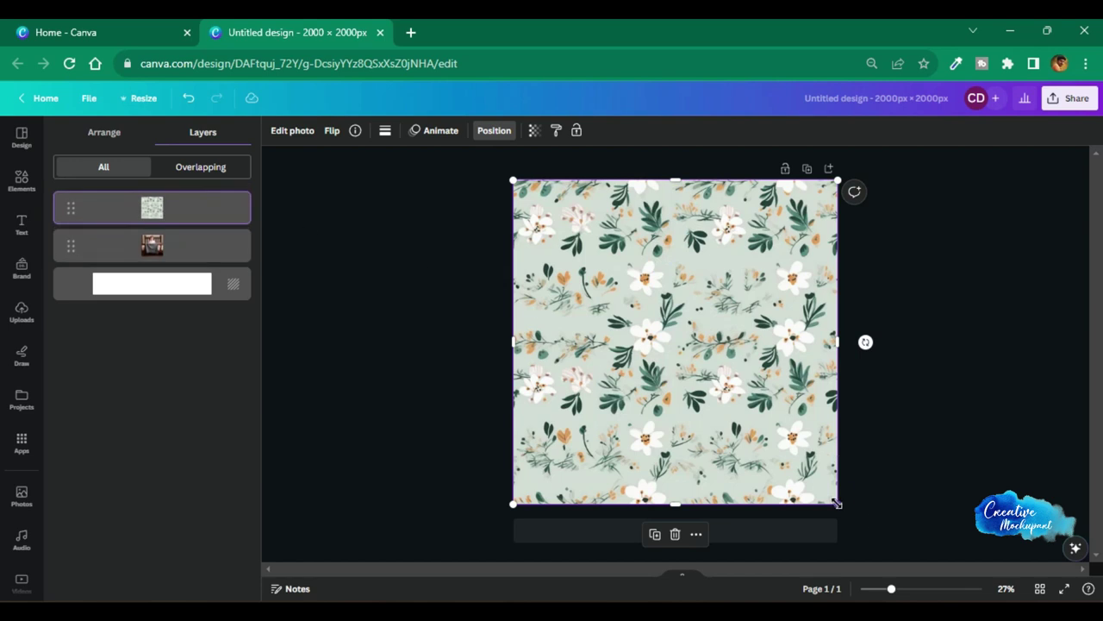
drag(836, 502, 747, 414)
drag(671, 323, 720, 397)
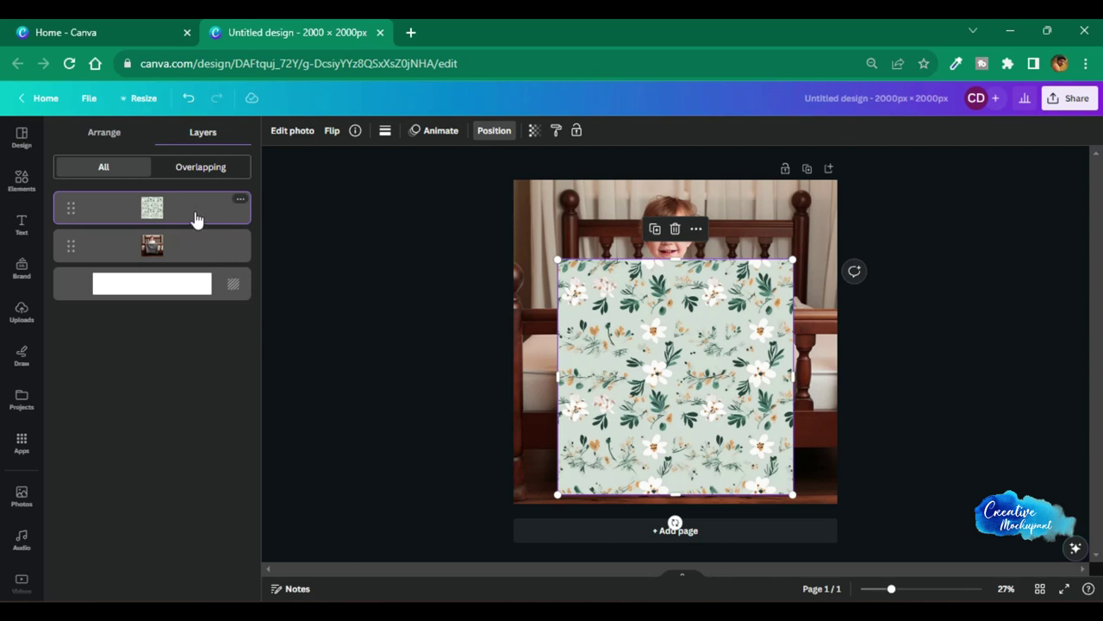
drag(196, 210, 199, 252)
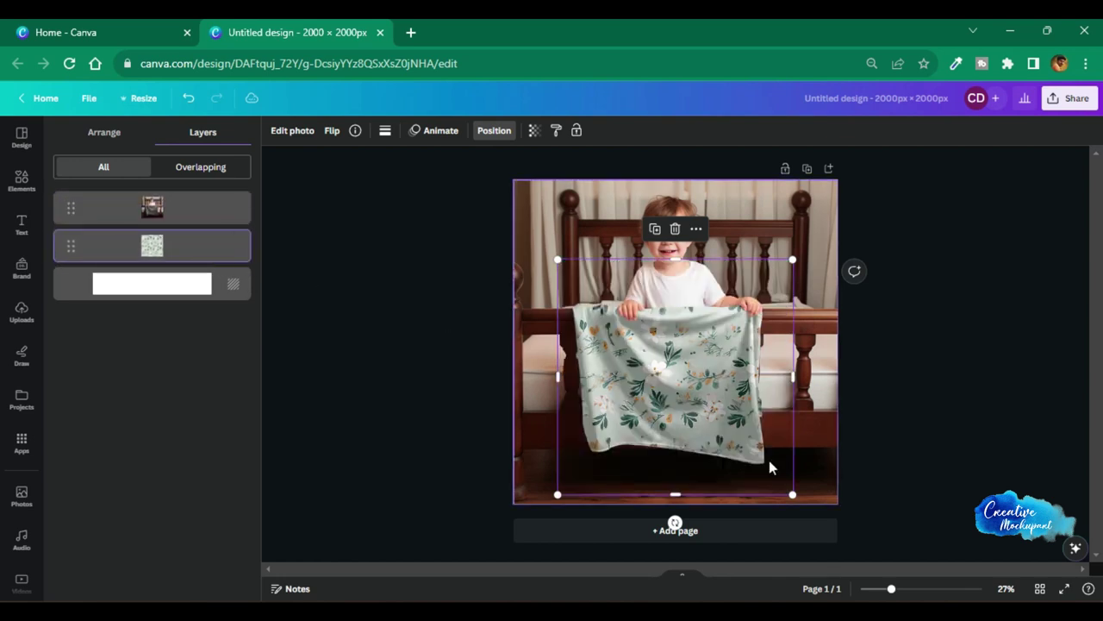
mouse_move(793, 494)
mouse_down()
mouse_move(769, 469)
mouse_move(789, 488)
mouse_move(780, 478)
mouse_up()
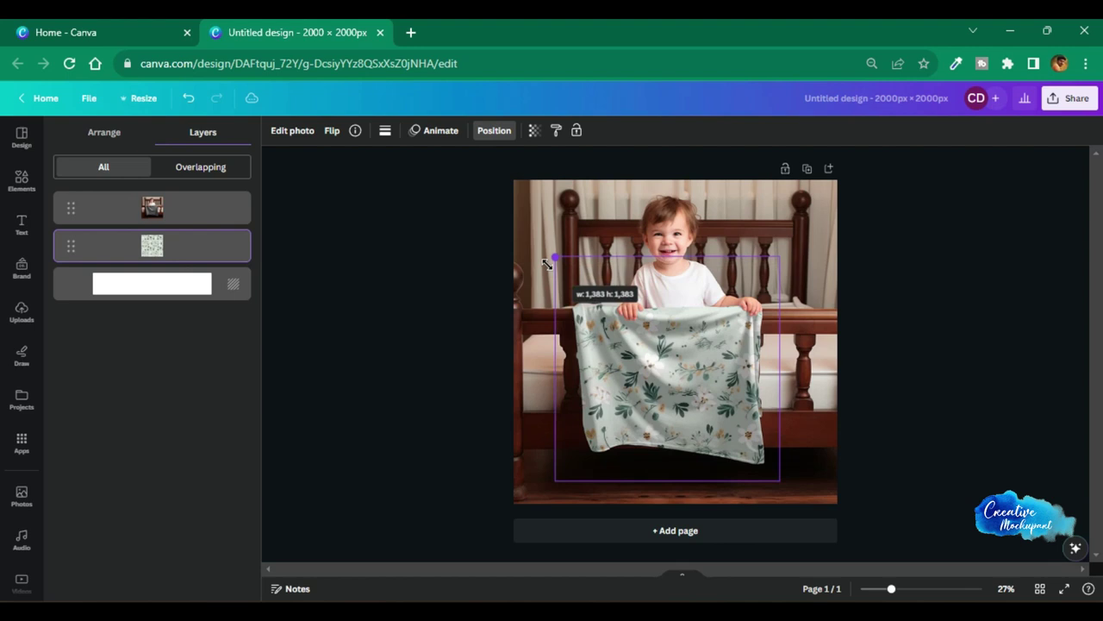